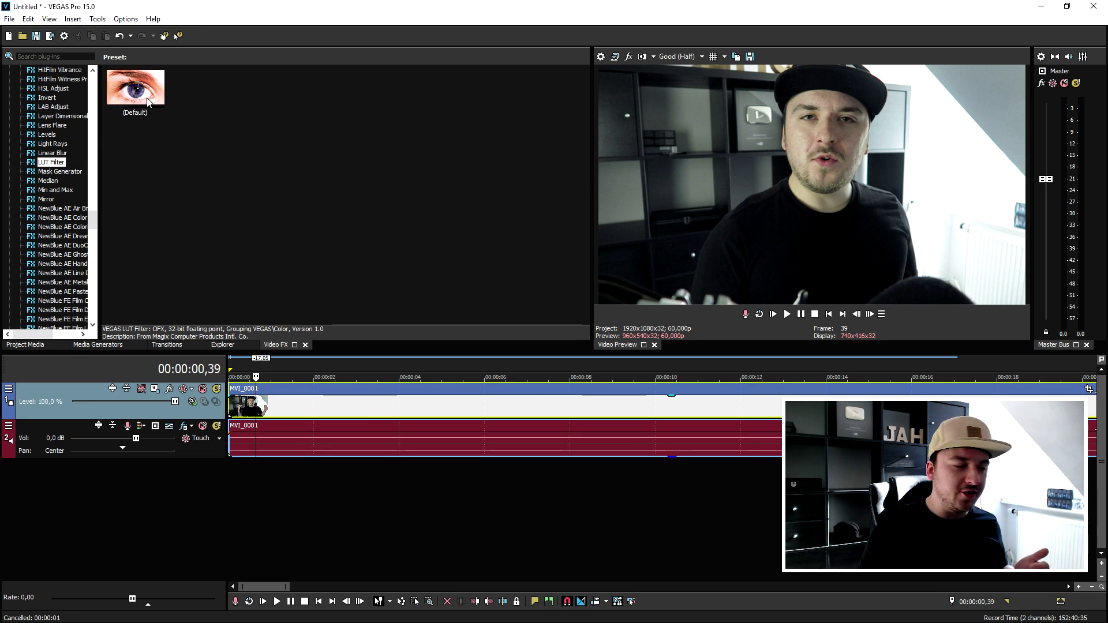
Apply the LUT Filter (Default) preset to the clip and move its settings window lower right.
{"action": "left_click_drag", "start_coordinate": [136, 89], "coordinate": [378, 342]}
{"action": "left_click_drag", "start_coordinate": [385, 406], "coordinate": [386, 407]}
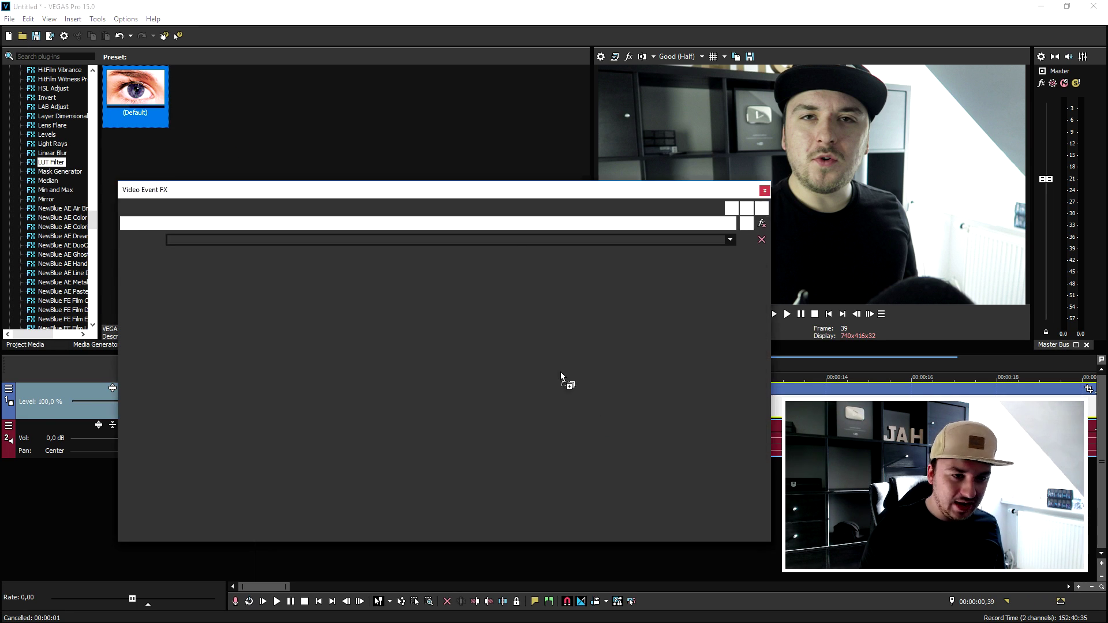
{"action": "left_click_drag", "start_coordinate": [469, 197], "coordinate": [692, 332]}
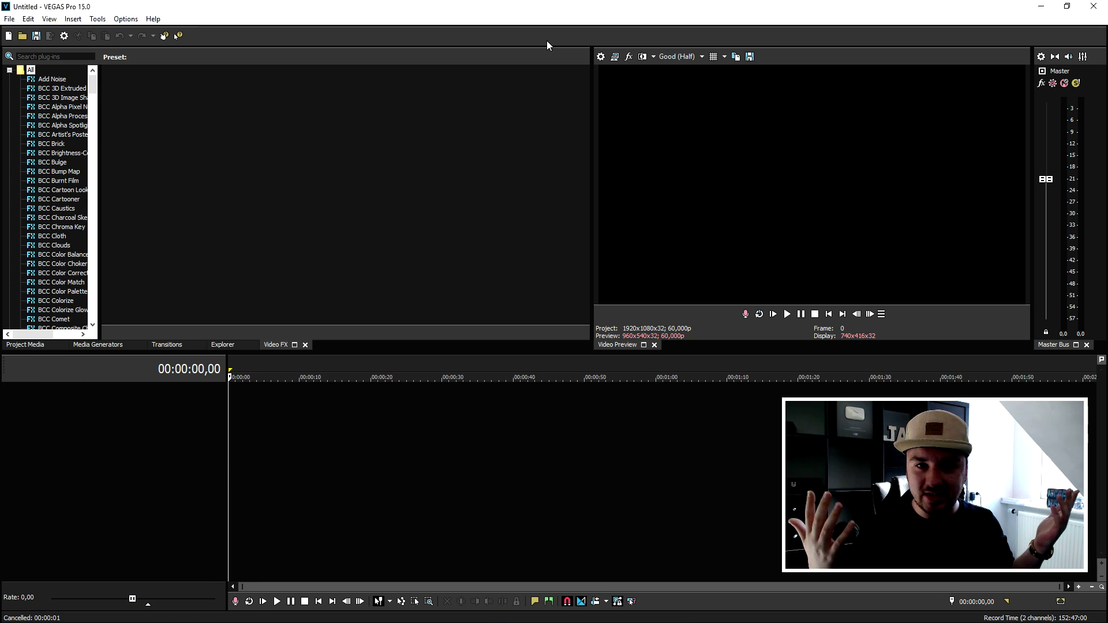
Play, stop and replay the timeline, then jump playback to about 34 seconds.
{"action": "key", "text": "space"}
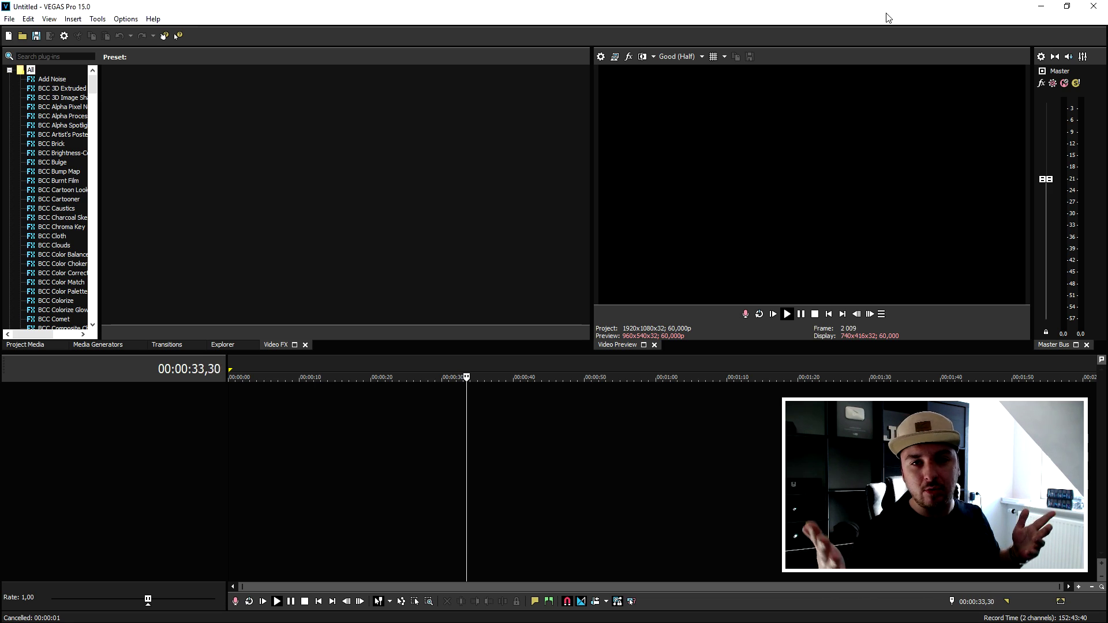
{"action": "key", "text": "space"}
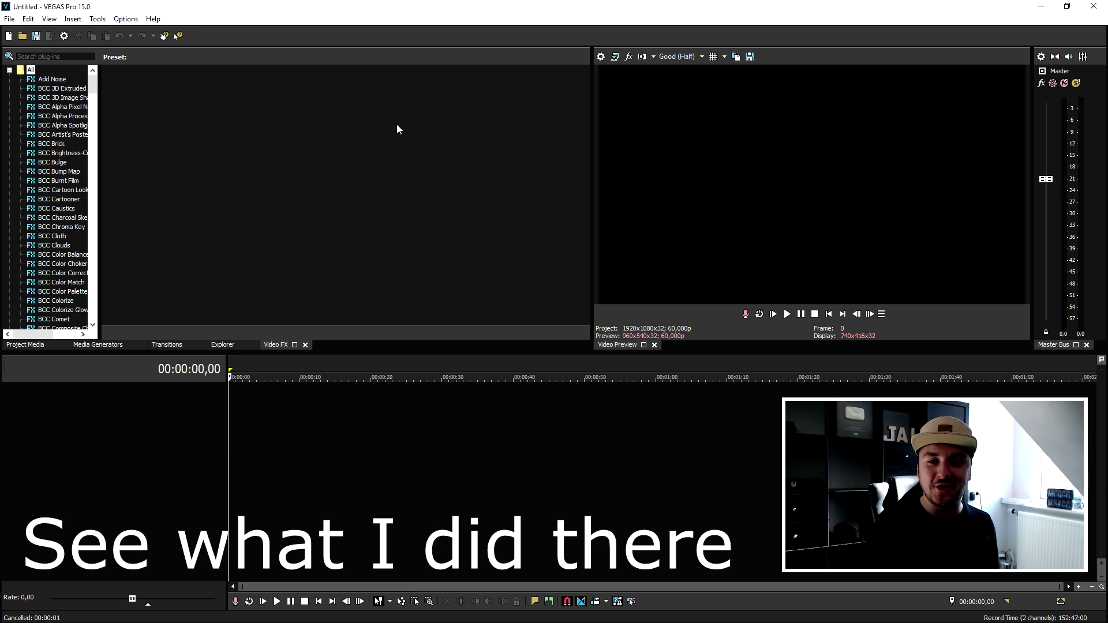
{"action": "key", "text": "space"}
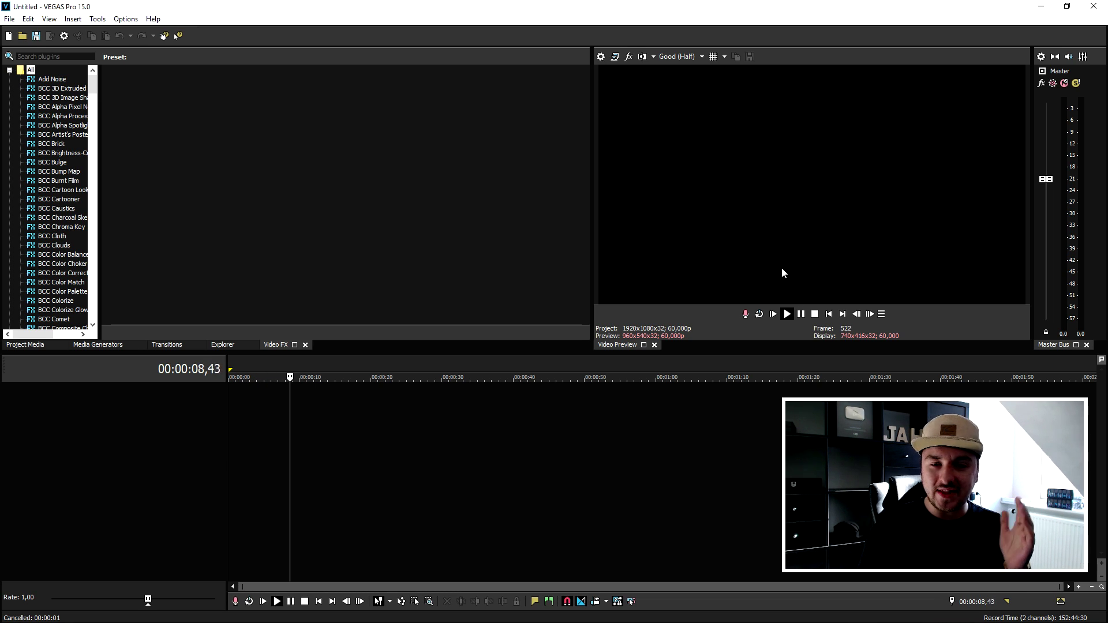
{"action": "left_click", "coordinate": [474, 377]}
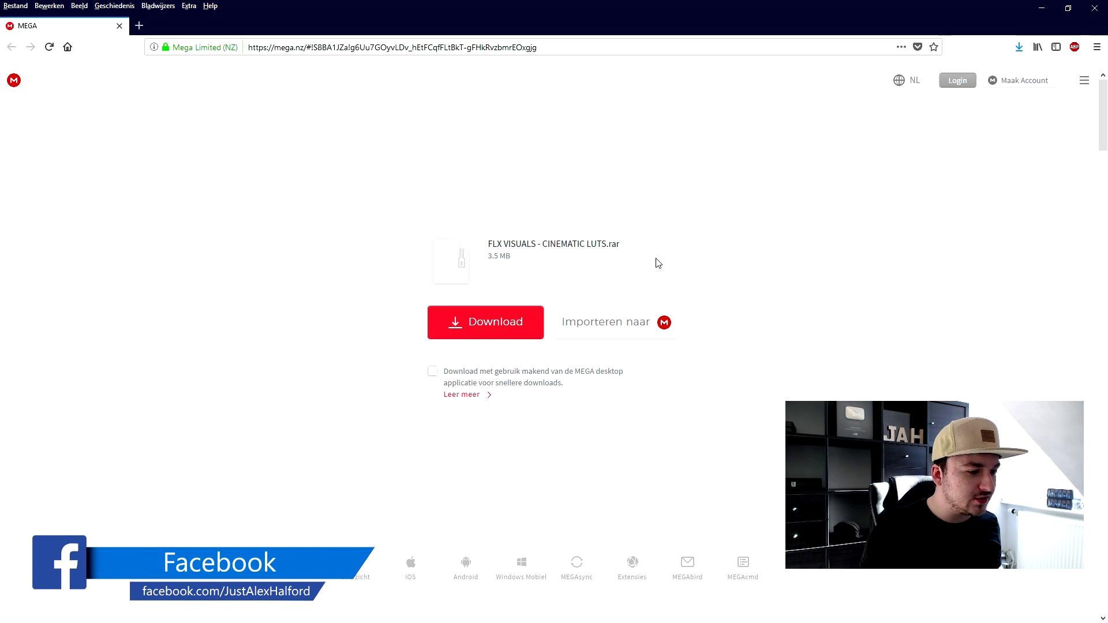
Download FLX VISUALS - CINEMATIC LUTS.rar from MEGA, choosing to save the file.
{"action": "left_click", "coordinate": [502, 323]}
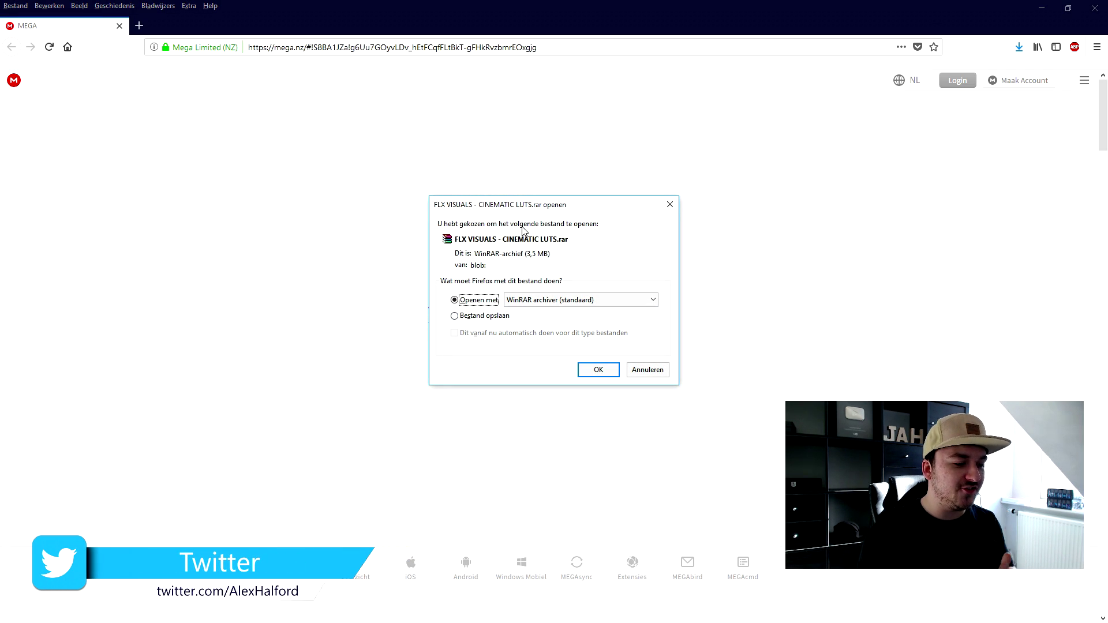
{"action": "left_click", "coordinate": [495, 316]}
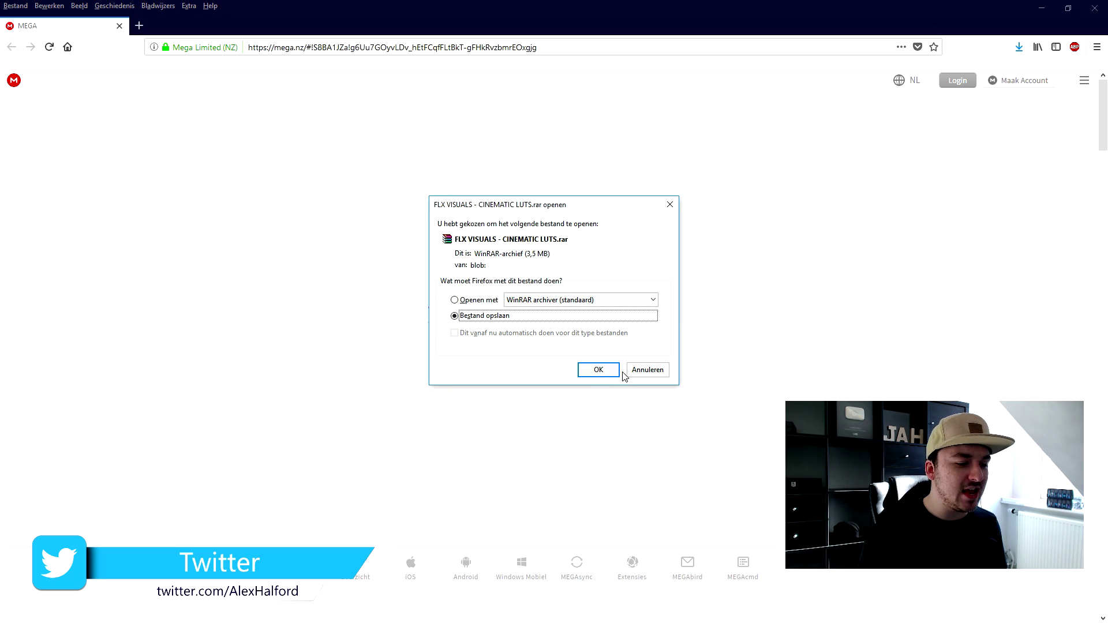
{"action": "left_click", "coordinate": [598, 369]}
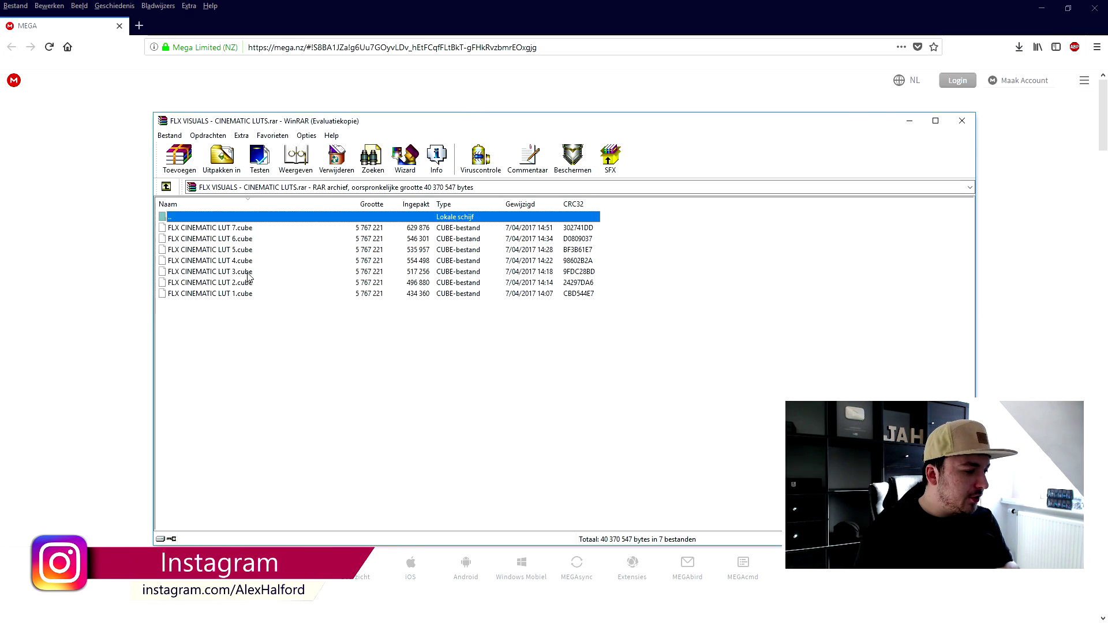
Select all seven FLX CINEMATIC LUT .cube files in the archive for extraction.
{"action": "left_click_drag", "start_coordinate": [241, 339], "coordinate": [228, 229]}
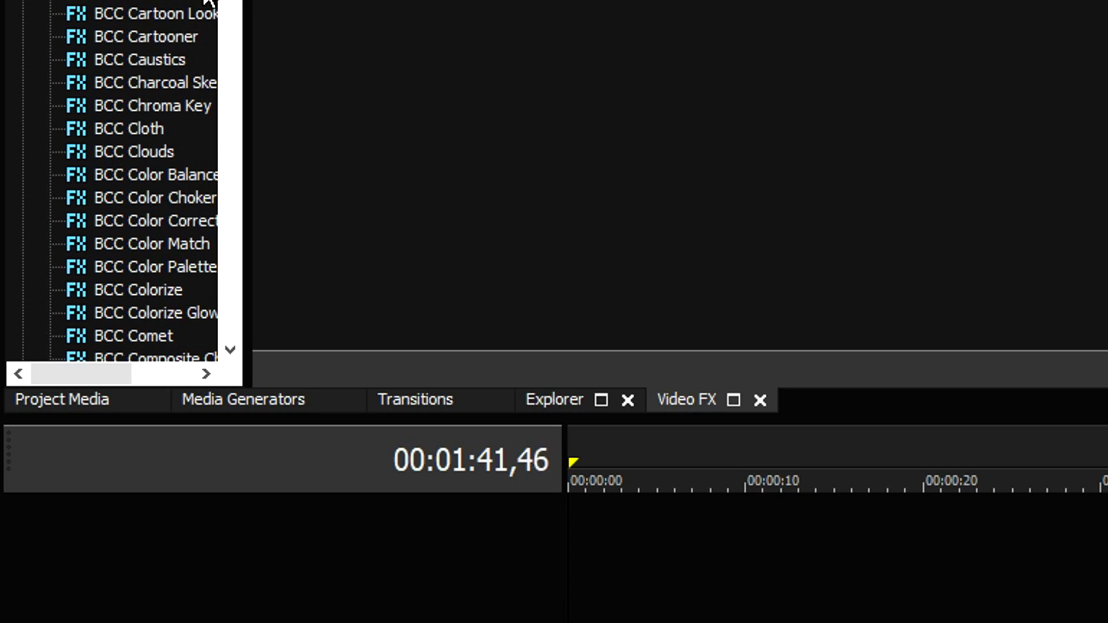
Find and select LUT Filter in the Video FX plug-in list.
{"action": "scroll", "coordinate": [147, 7], "scroll_direction": "down", "scroll_amount": 20}
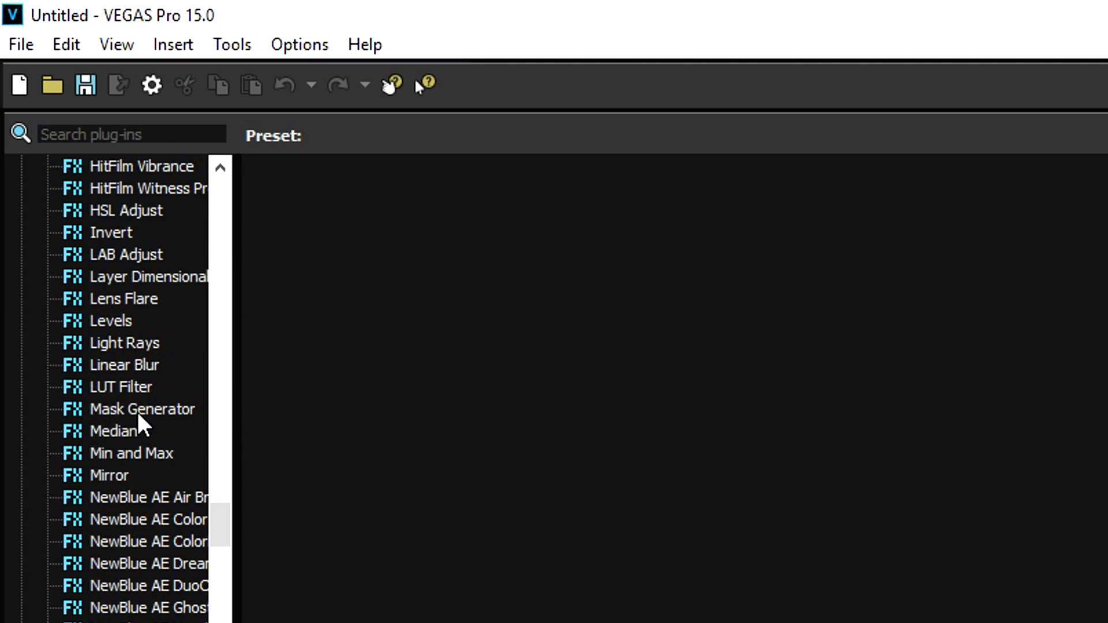
{"action": "scroll", "coordinate": [143, 427], "scroll_direction": "down", "scroll_amount": 5}
{"action": "scroll", "coordinate": [143, 427], "scroll_direction": "up", "scroll_amount": 5}
{"action": "left_click", "coordinate": [122, 389]}
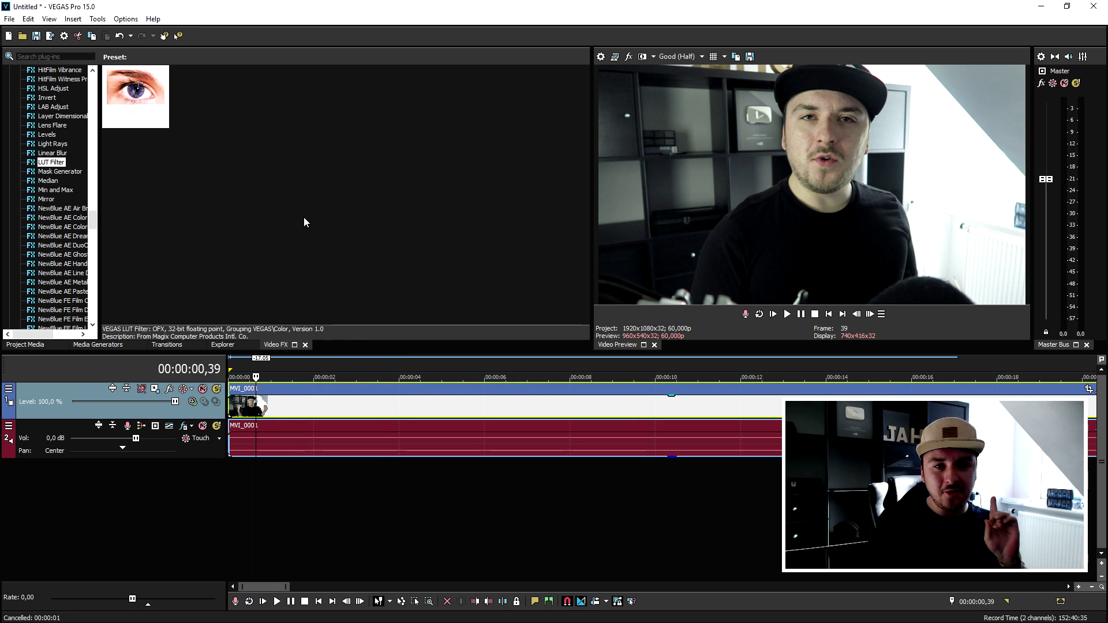
Apply the LUT Filter (Default) preset to MVI_0001 and move its settings window lower right.
{"action": "left_click", "coordinate": [264, 200]}
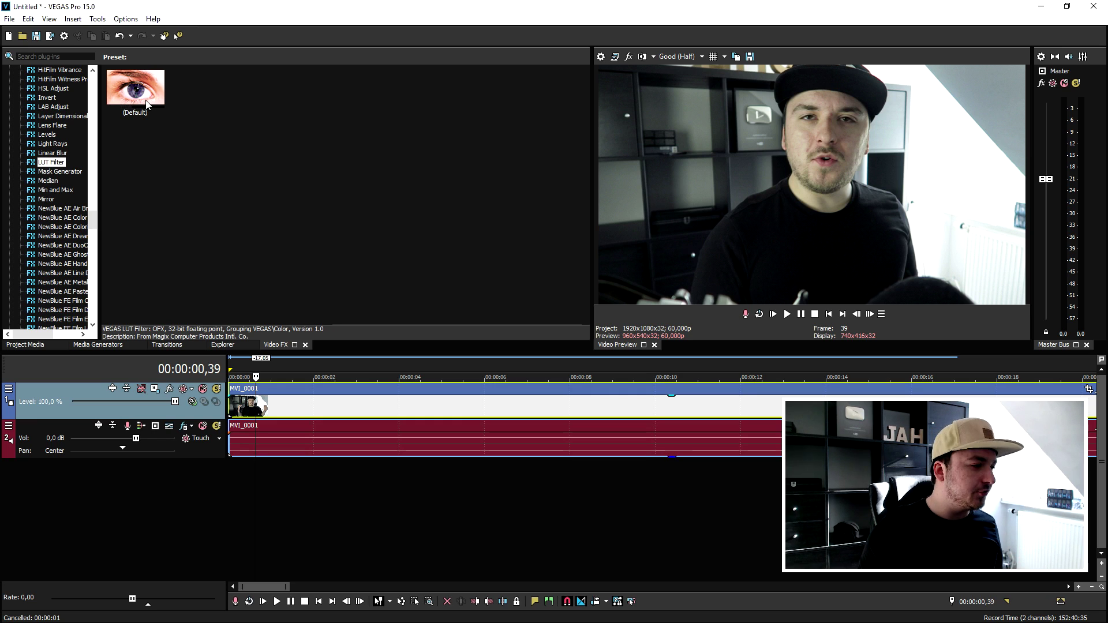
{"action": "left_click_drag", "start_coordinate": [127, 116], "coordinate": [388, 407]}
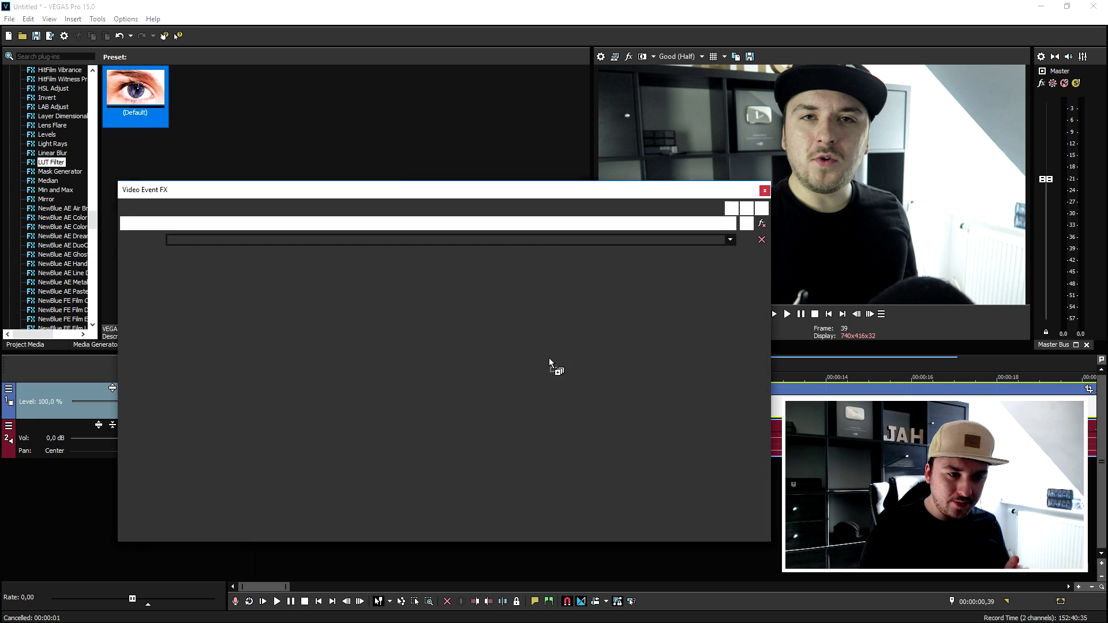
{"action": "left_click_drag", "start_coordinate": [452, 194], "coordinate": [685, 328]}
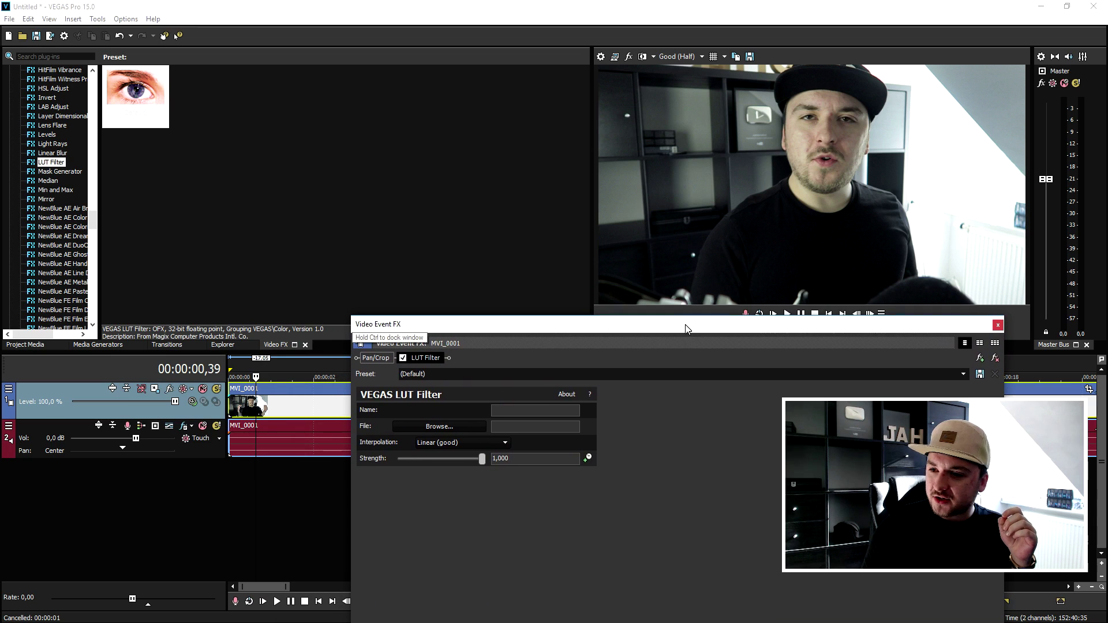
Check the Interpolation options and leave it at Linear (good).
{"action": "left_click", "coordinate": [509, 373]}
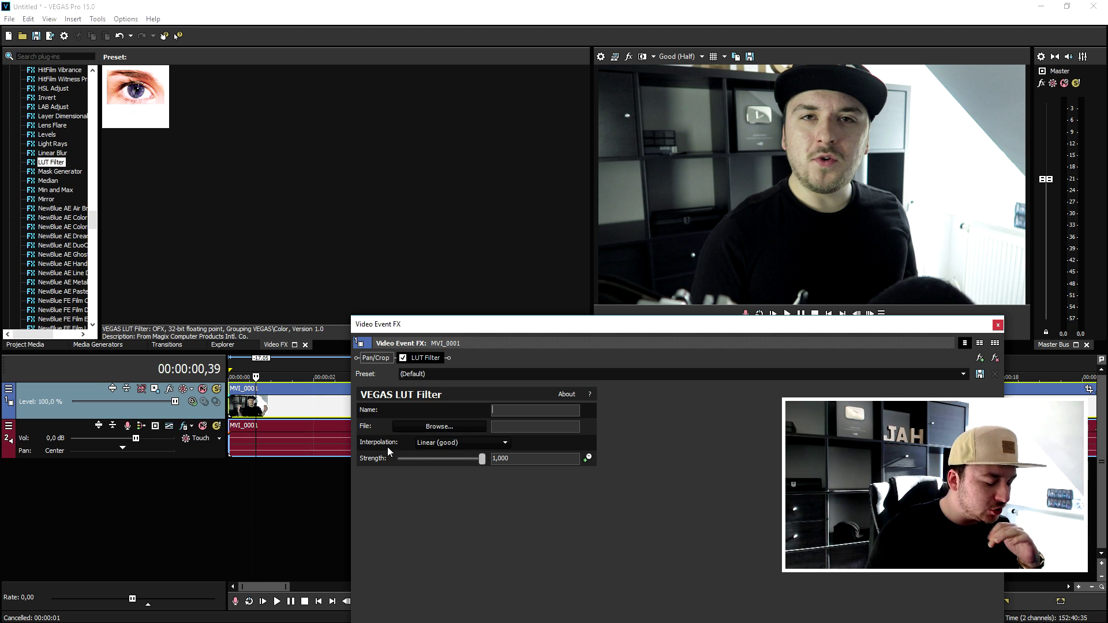
{"action": "left_click", "coordinate": [445, 443]}
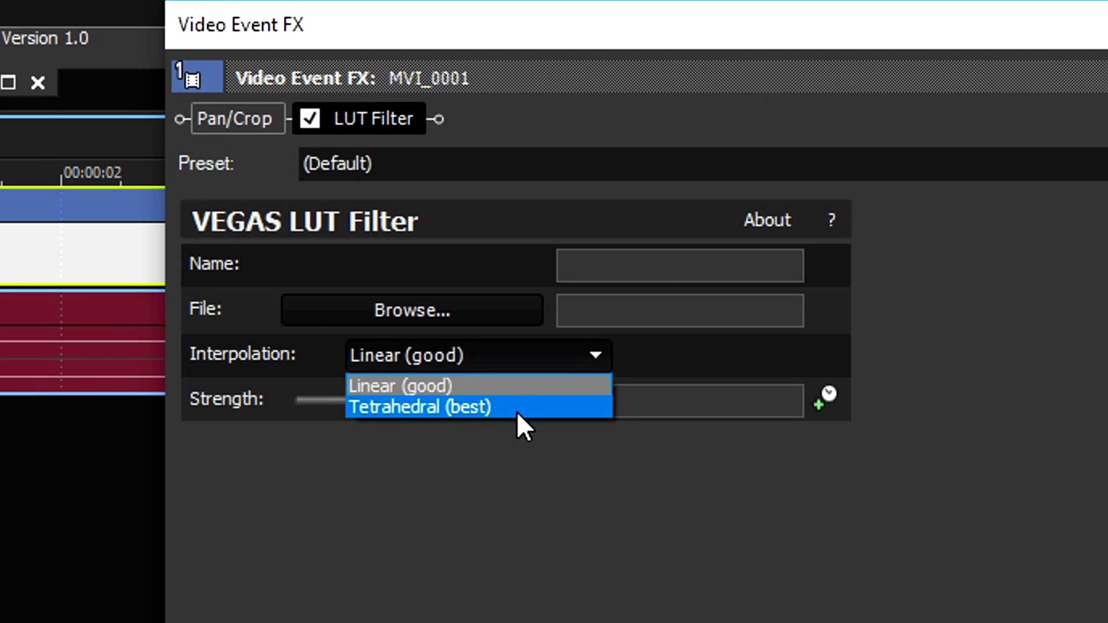
{"action": "key", "text": "Escape"}
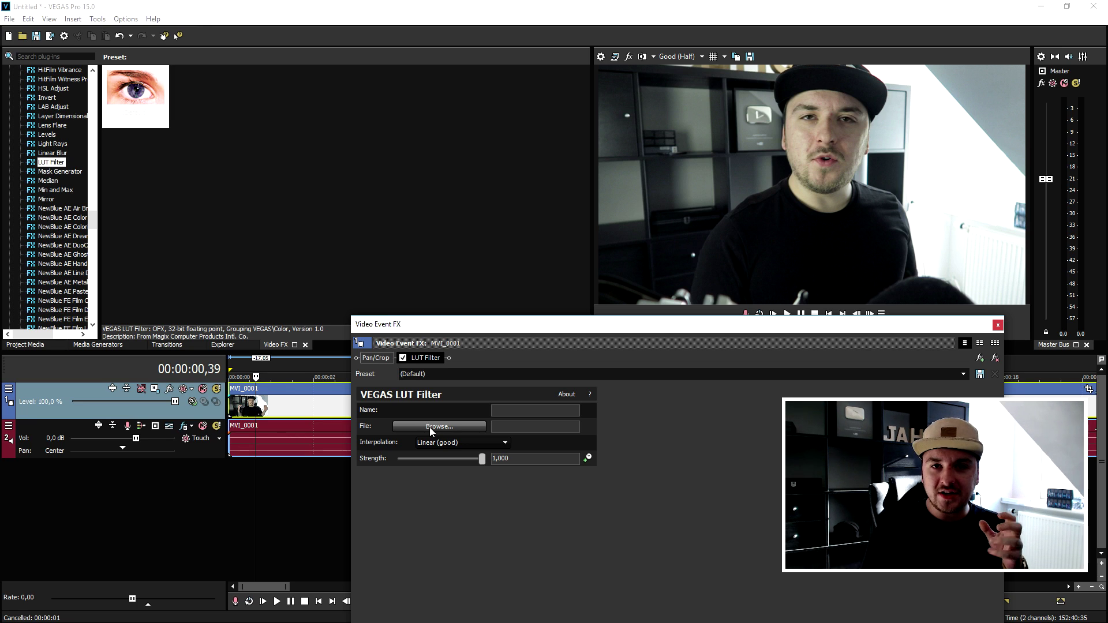
Load FLX CINEMATIC LUT 1.cube, compare with the LUT off, and play from about 6 seconds.
{"action": "left_click", "coordinate": [439, 426]}
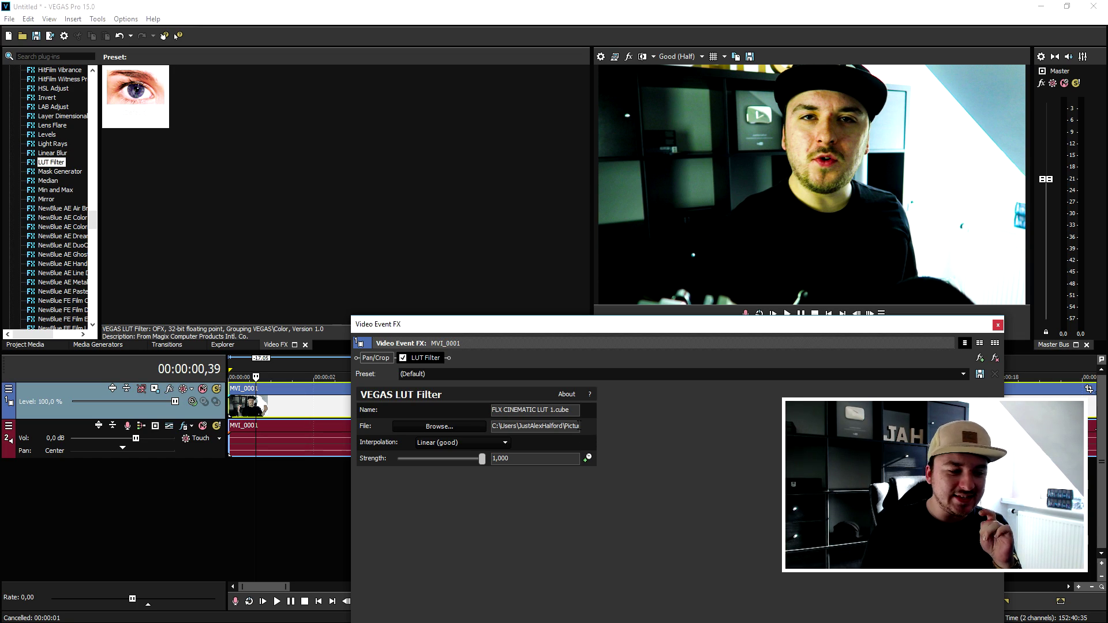
{"action": "left_click", "coordinate": [404, 358]}
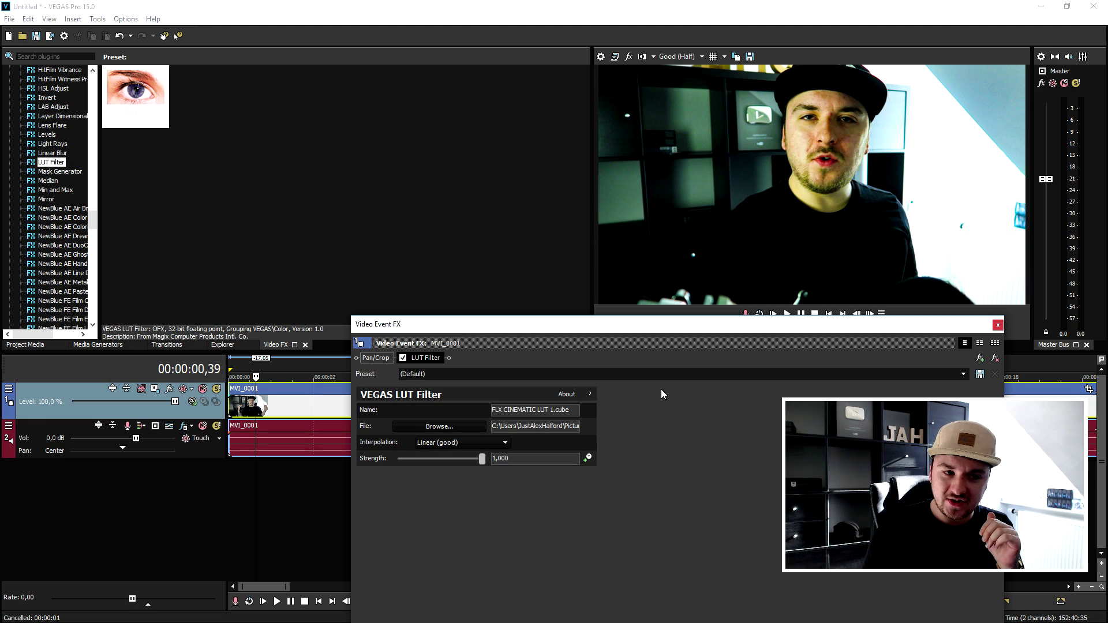
{"action": "left_click_drag", "start_coordinate": [650, 395], "coordinate": [517, 426]}
{"action": "left_click", "coordinate": [501, 375]}
{"action": "key", "text": "space"}
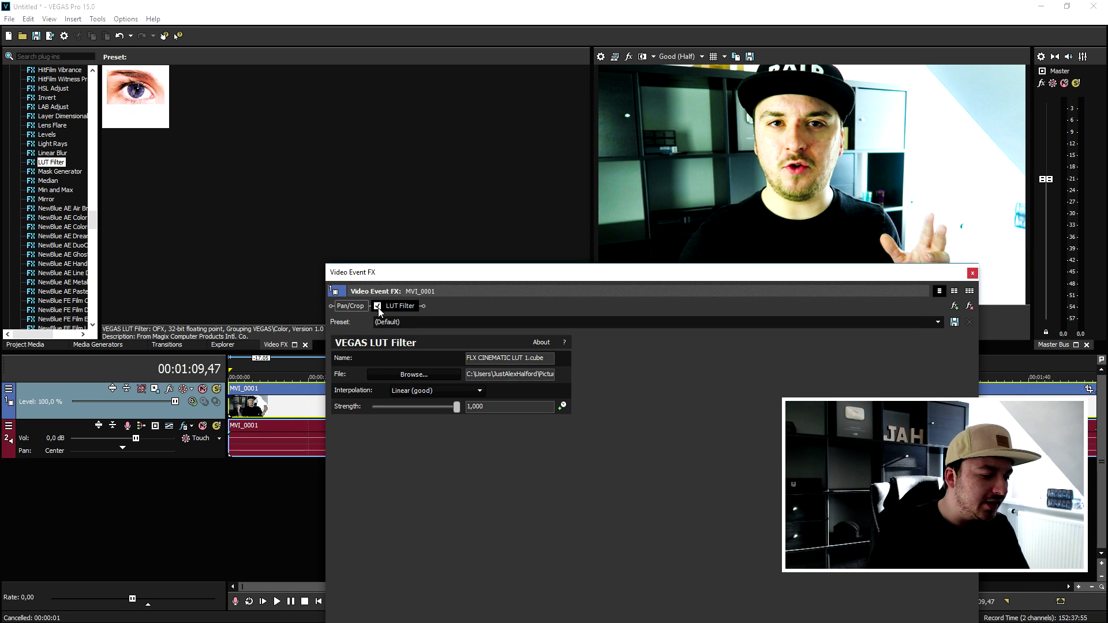
Swap the grade to FLX CINEMATIC LUT 6.cube and preview it around one minute and 00:00:37,32.
{"action": "left_click", "coordinate": [378, 307]}
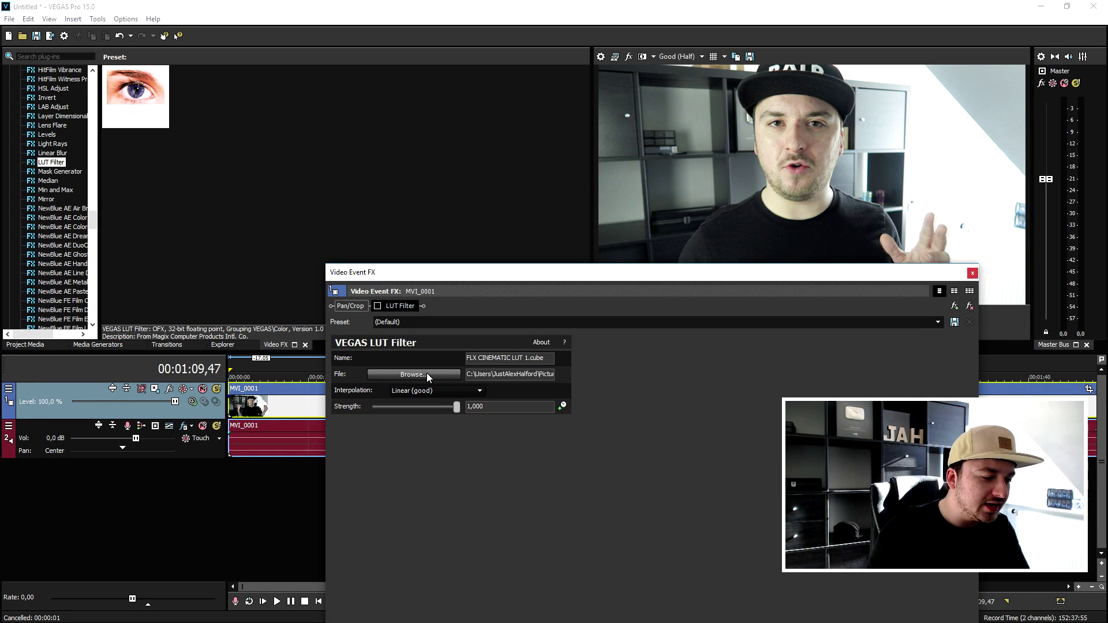
{"action": "left_click", "coordinate": [427, 375]}
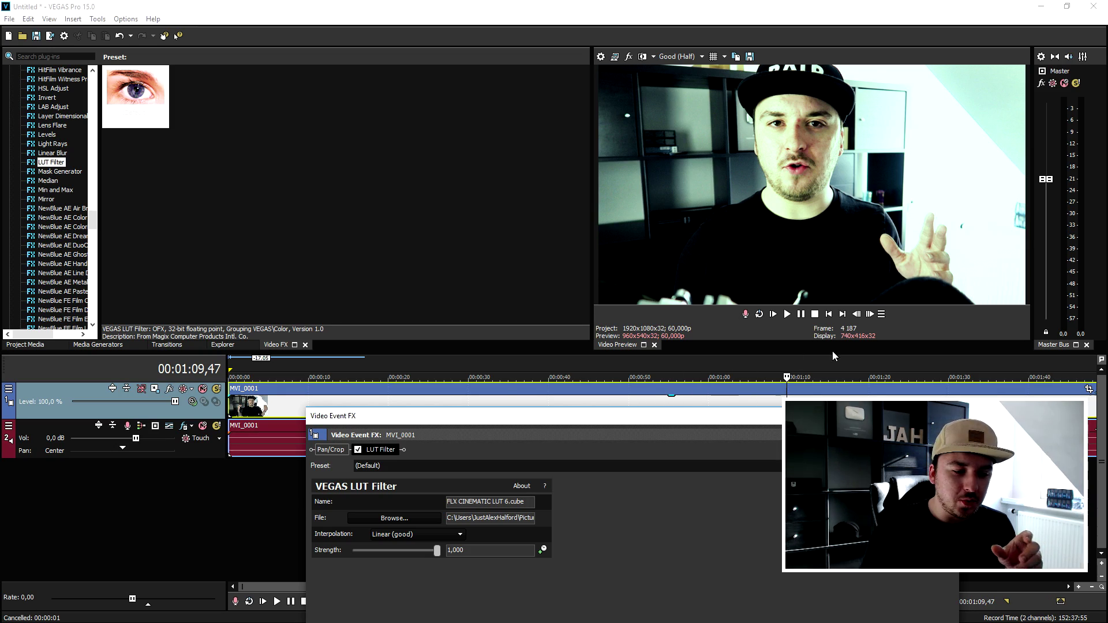
{"action": "scroll", "coordinate": [766, 361], "scroll_direction": "down", "scroll_amount": 3}
{"action": "left_click_drag", "start_coordinate": [766, 361], "coordinate": [924, 372]}
{"action": "scroll", "coordinate": [808, 361], "scroll_direction": "down", "scroll_amount": 2}
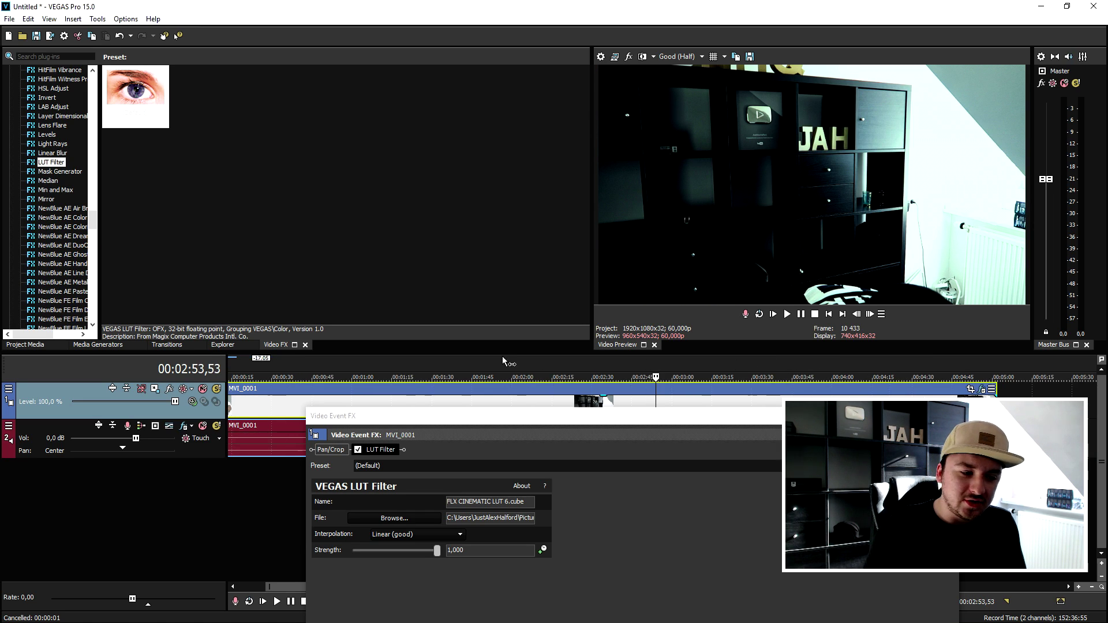
{"action": "left_click", "coordinate": [357, 363]}
{"action": "left_click", "coordinate": [292, 363]}
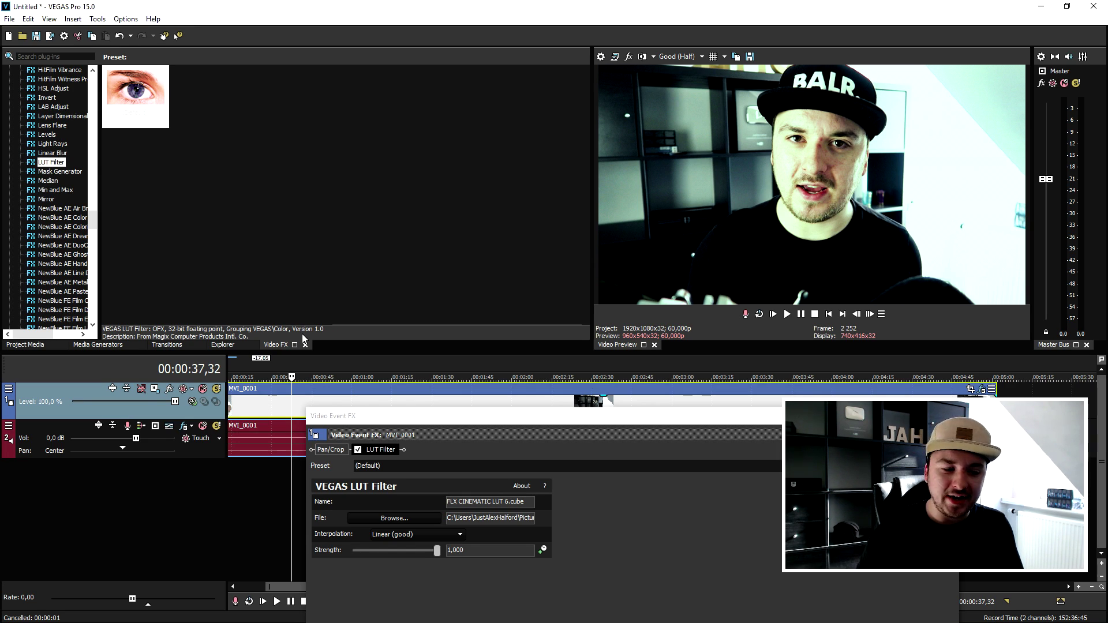
{"action": "left_click_drag", "start_coordinate": [445, 421], "coordinate": [467, 271]}
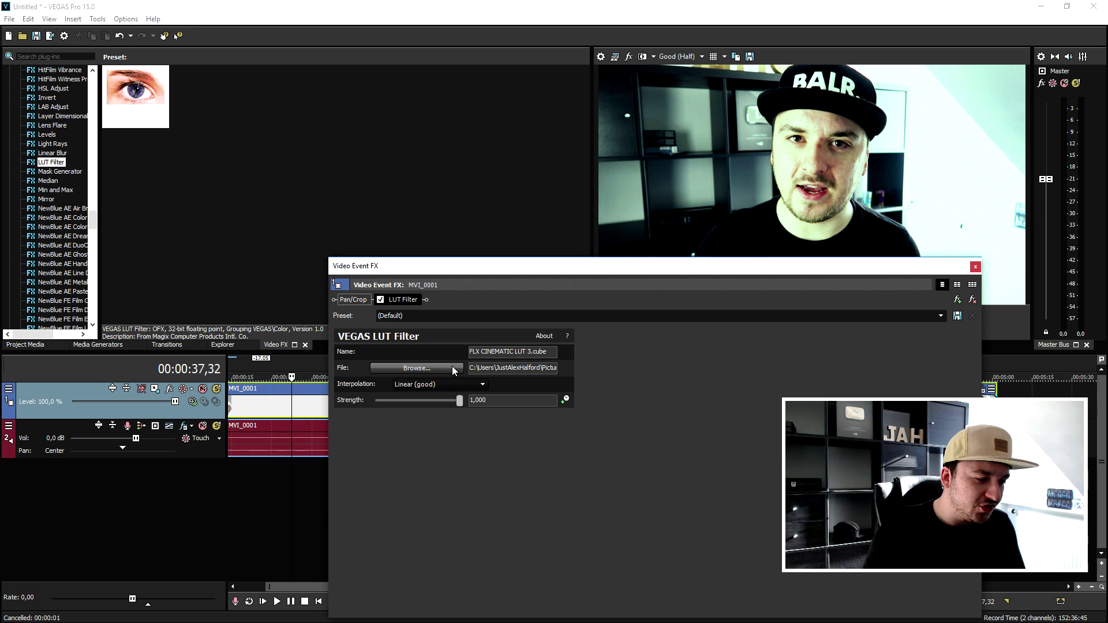
Load FLX CINEMATIC LUT 3.cube and preview it with the playhead at 00:02:02,57.
{"action": "left_click_drag", "start_coordinate": [586, 288], "coordinate": [640, 363]}
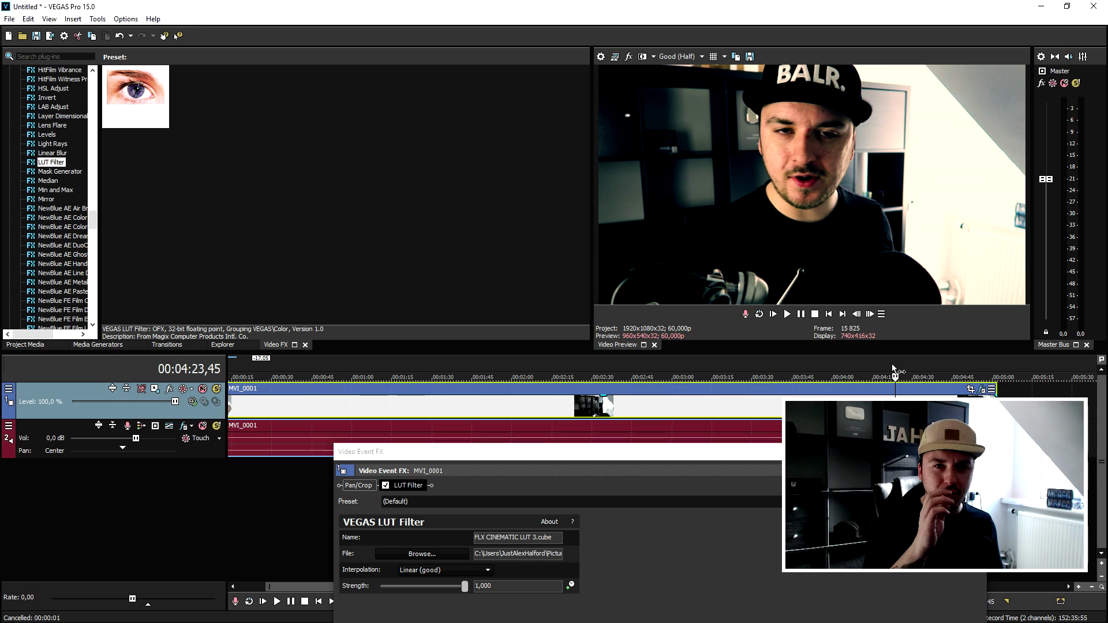
{"action": "left_click", "coordinate": [573, 361]}
{"action": "left_click", "coordinate": [520, 363]}
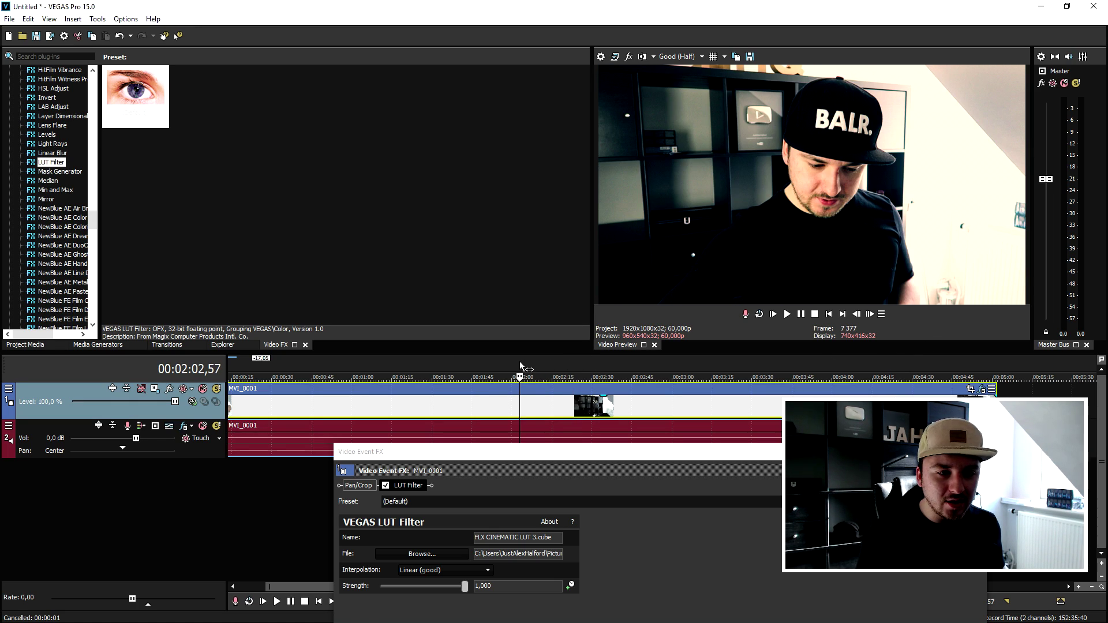